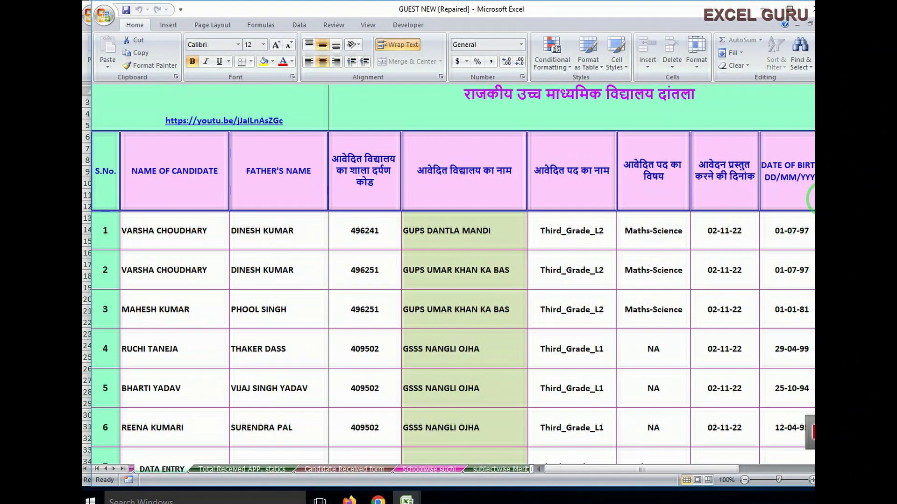
- Copy the candidate name, father's name and school code columns (B–D) for records 1–101
left_click_drag(813, 194, 813, 211)
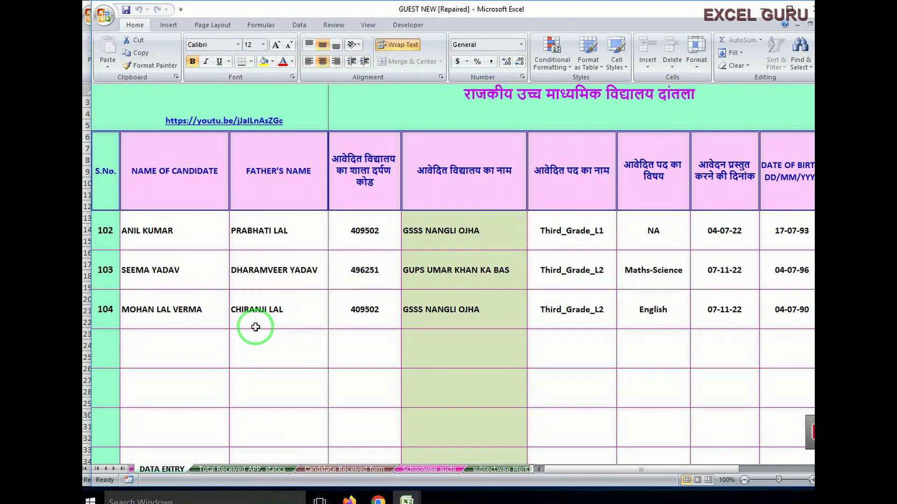
scroll(255, 327, "up", 16)
scroll(252, 320, "up", 12)
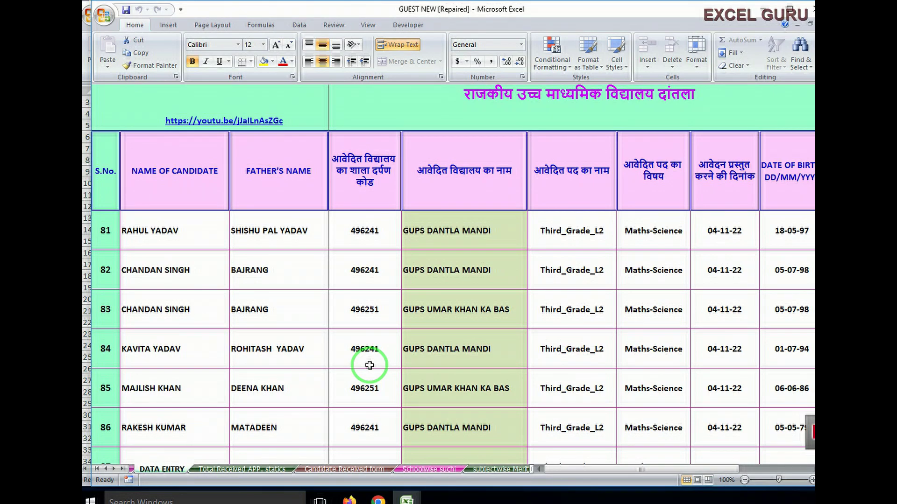
scroll(369, 362, "up", 1)
scroll(369, 359, "up", 1)
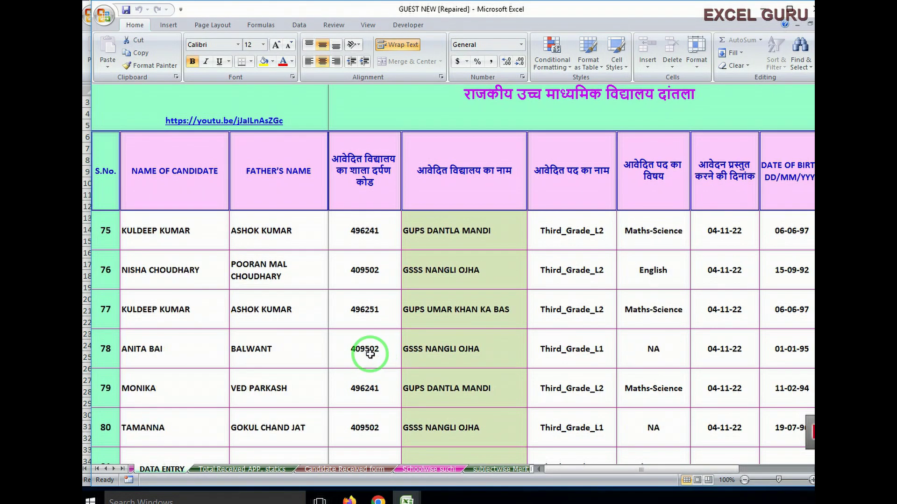
scroll(369, 355, "up", 2)
scroll(366, 355, "up", 2)
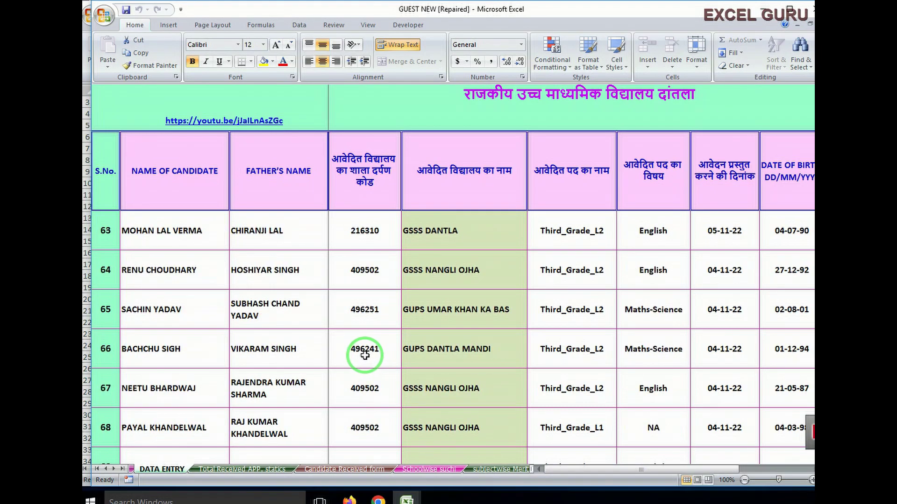
scroll(365, 355, "up", 1)
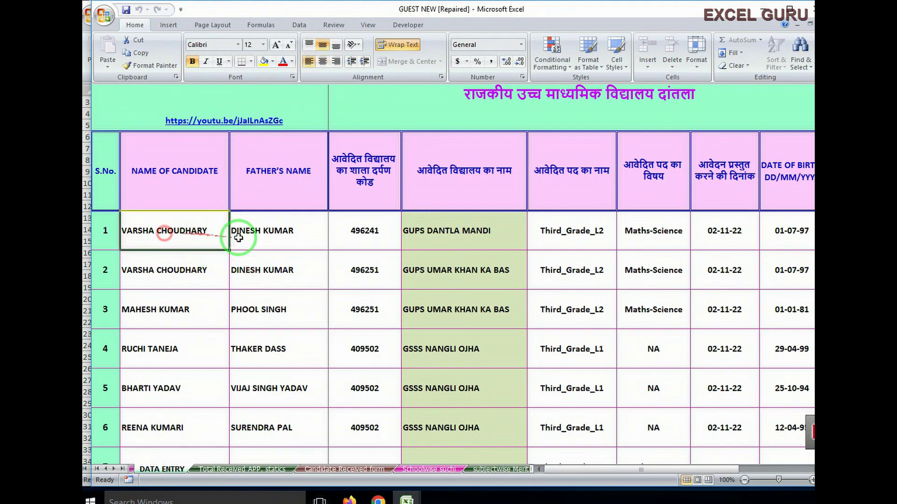
left_click(361, 247)
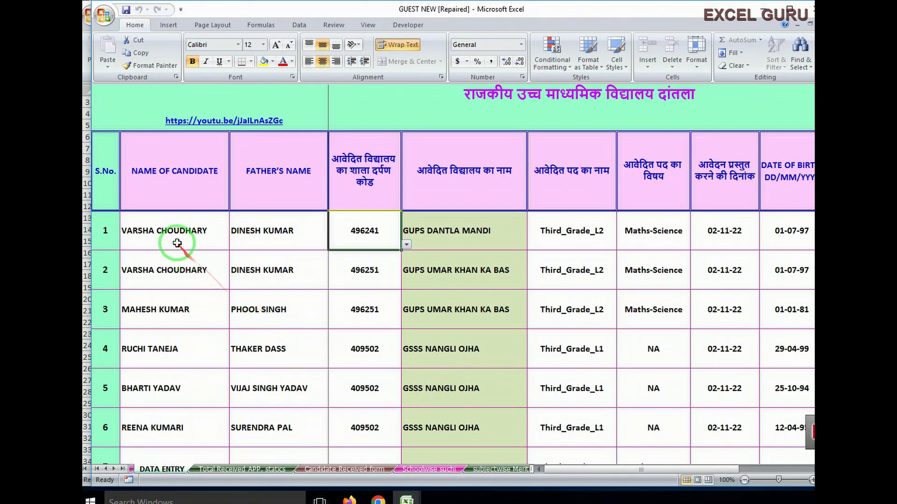
mouse_move(177, 241)
left_mouse_down()
mouse_move(354, 288)
mouse_move(373, 502)
mouse_move(327, 295)
mouse_move(345, 494)
mouse_move(352, 414)
left_mouse_up()
right_click(209, 275)
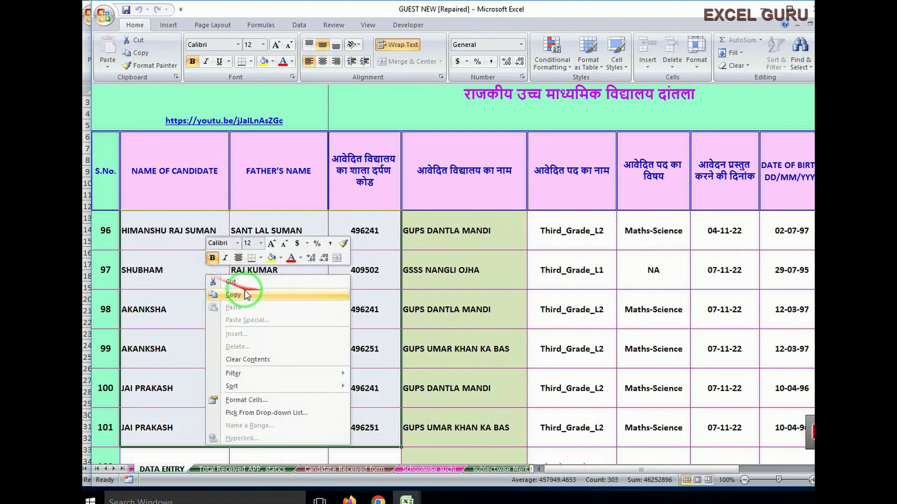
left_click(235, 295)
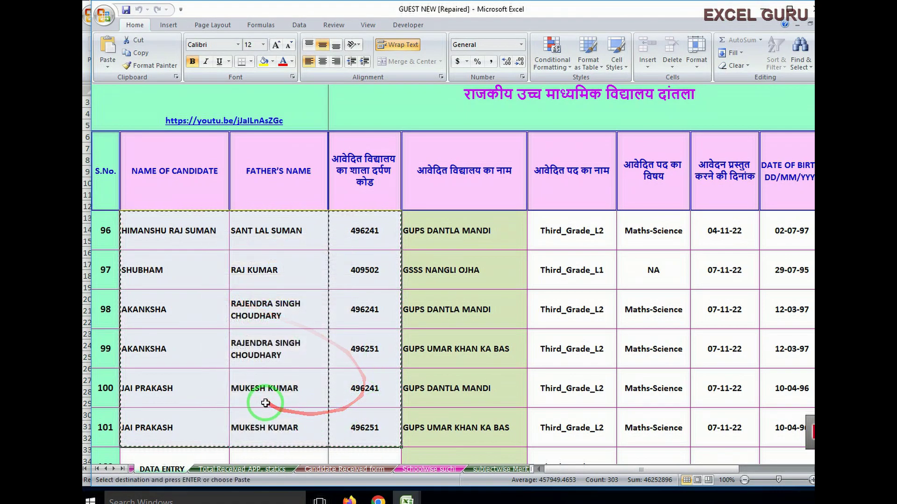
mouse_move(407, 499)
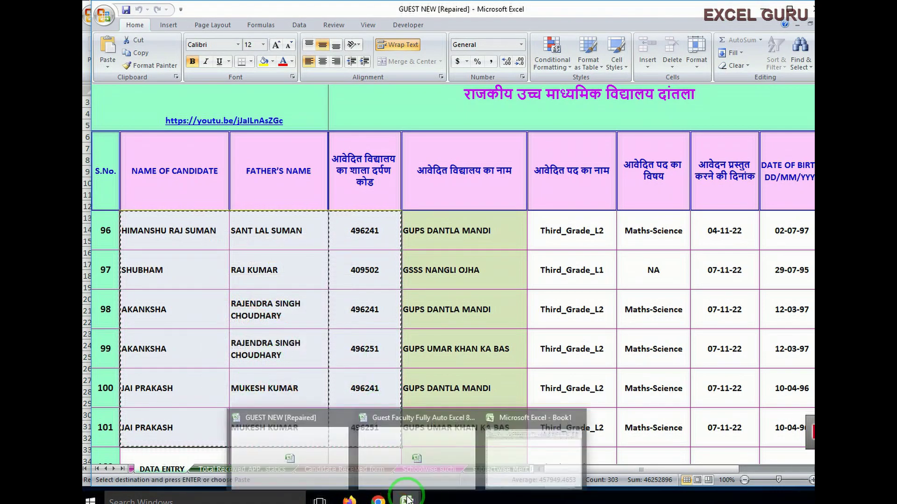
- Go to the Guest Faculty Fully Auto workbook's DATA ENTRY sheet and select the first candidate name cell
left_click(401, 463)
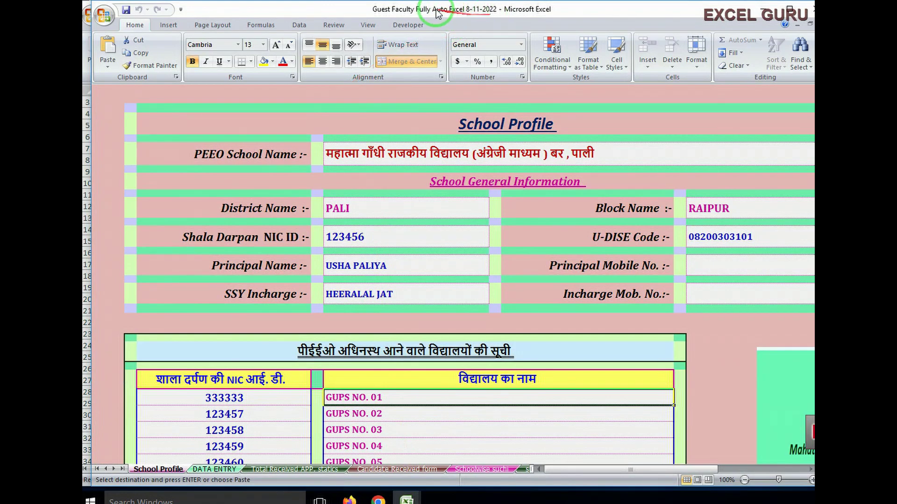
scroll(397, 350, "down", 1)
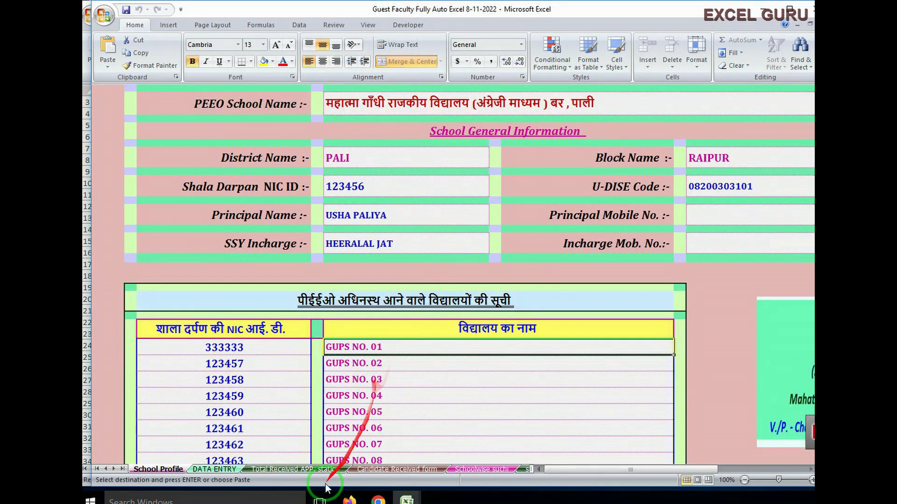
left_click(209, 470)
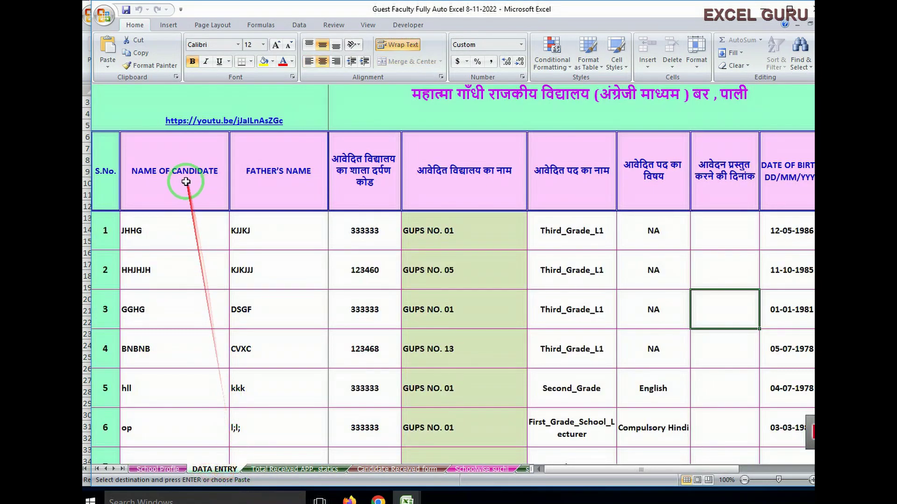
left_click(149, 231)
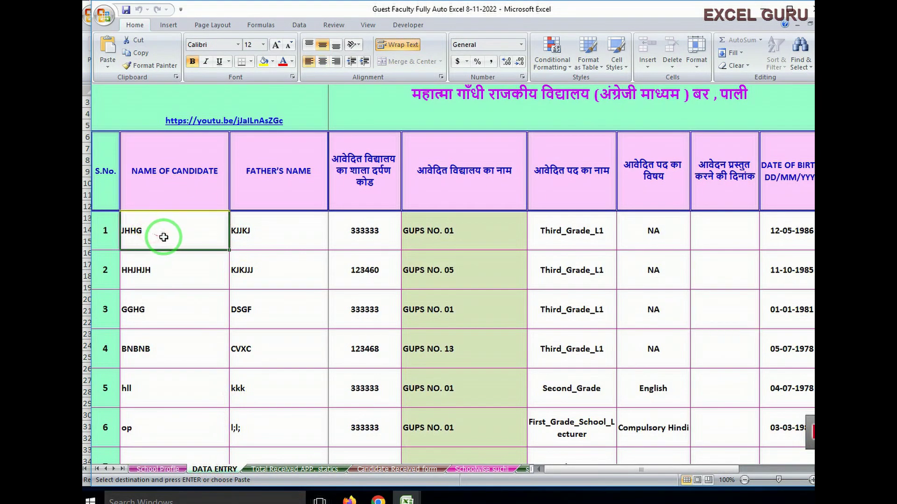
- Paste the copied candidate data as values only, starting at the first name cell
right_click(172, 231)
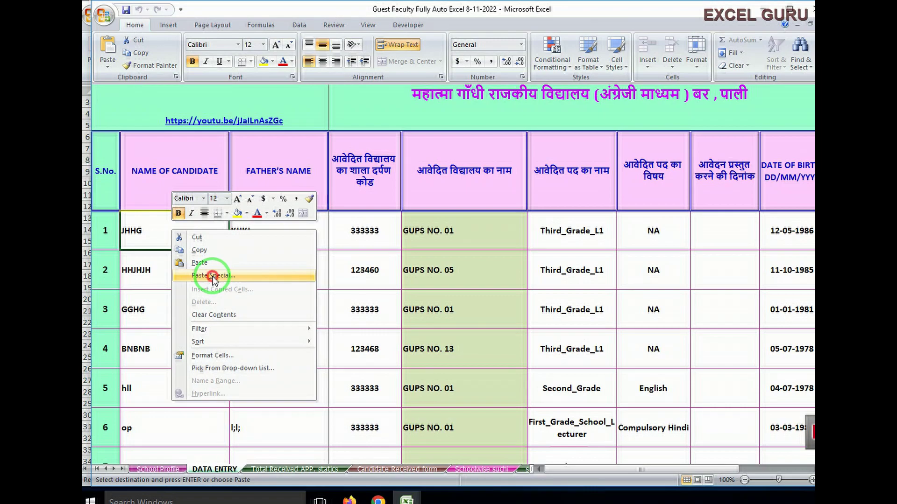
left_click(213, 276)
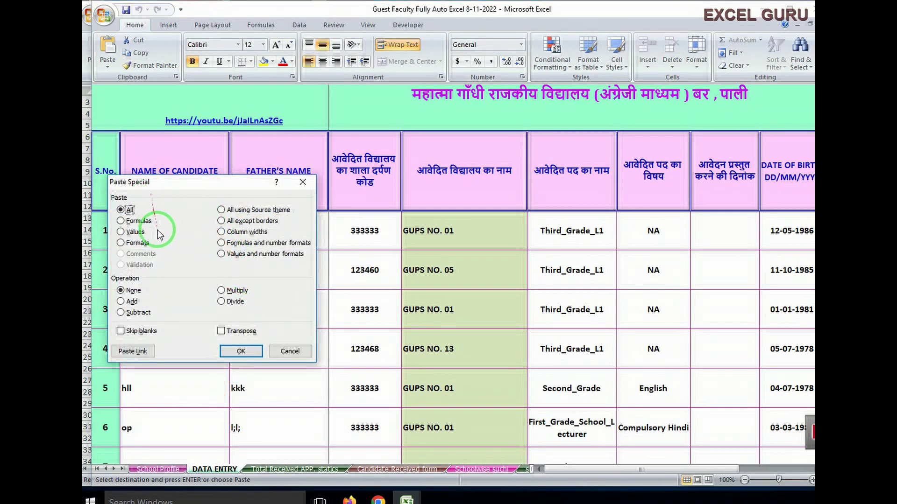
left_click(120, 232)
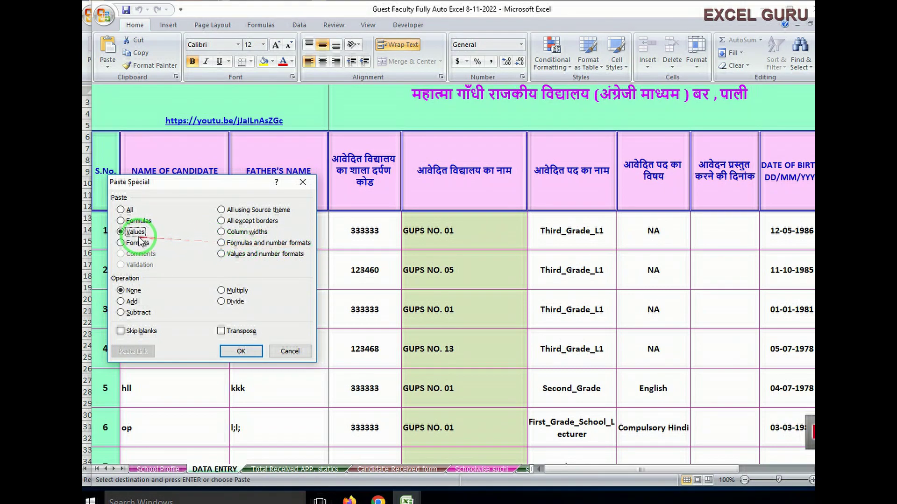
left_click(241, 355)
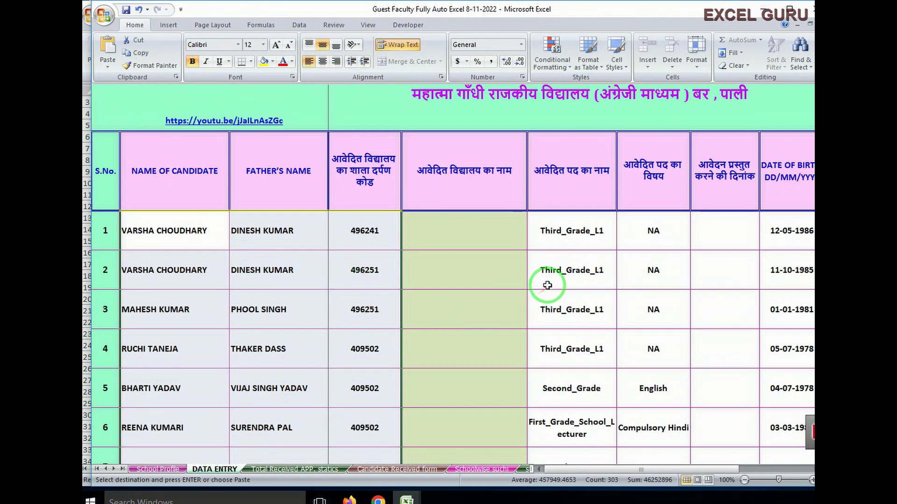
scroll(548, 285, "down", 2)
scroll(553, 284, "down", 2)
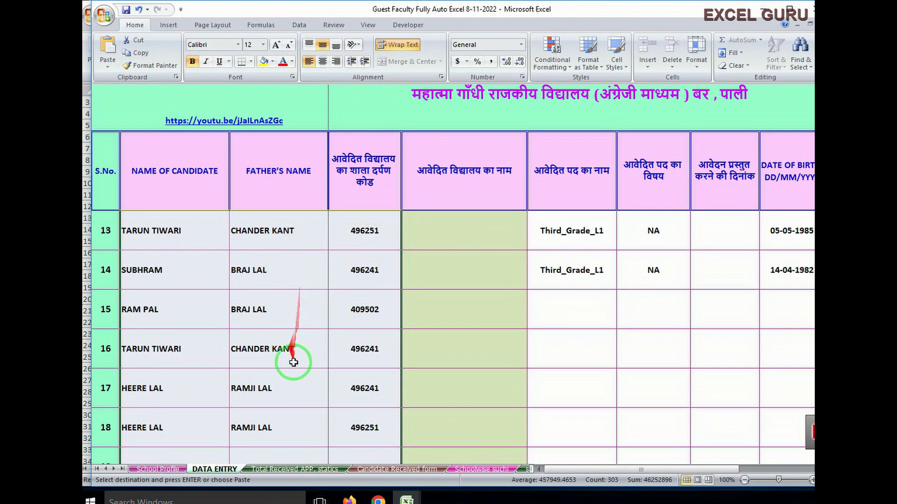
scroll(327, 357, "down", 20)
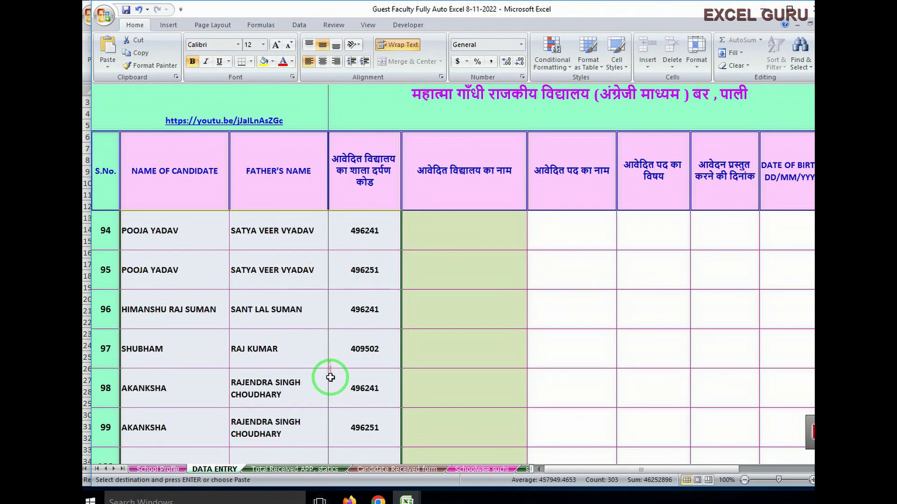
scroll(330, 374, "down", 3)
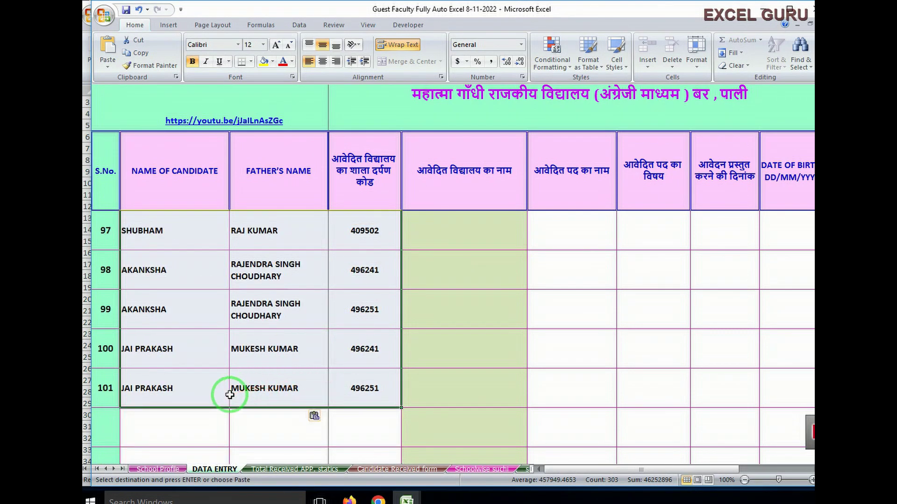
scroll(456, 339, "up", 20)
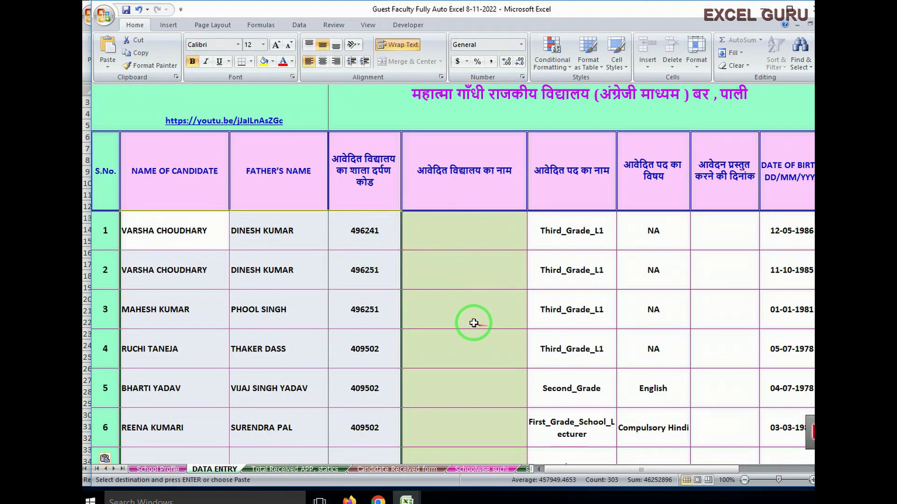
- Copy the six NIC IDs 216310–409460 from GUEST NEW's School Profile sheet
left_click(167, 471)
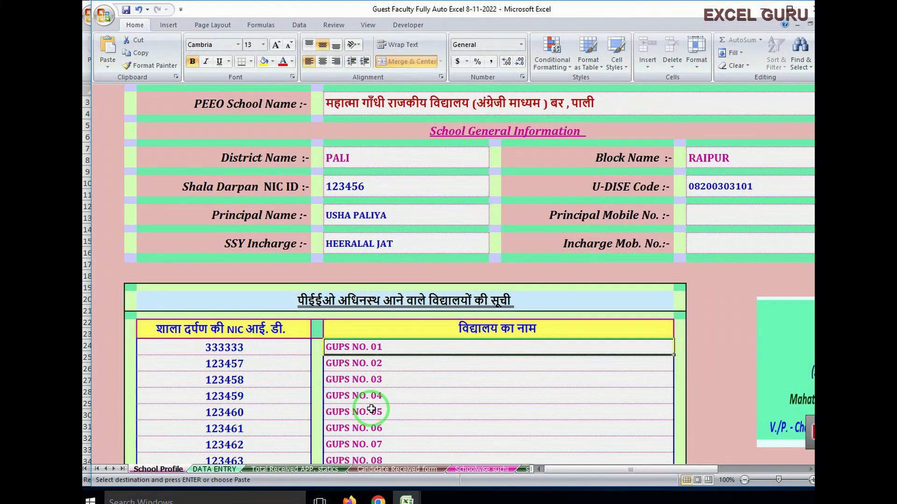
left_click(408, 500)
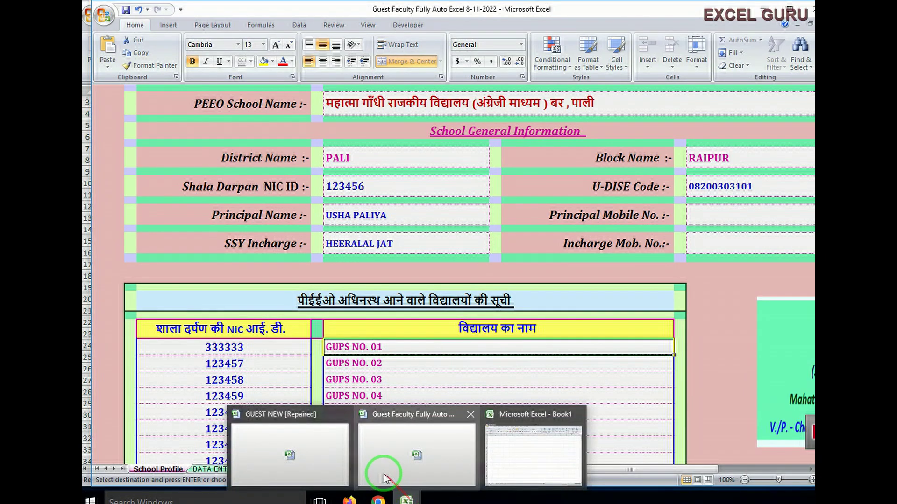
left_click(290, 452)
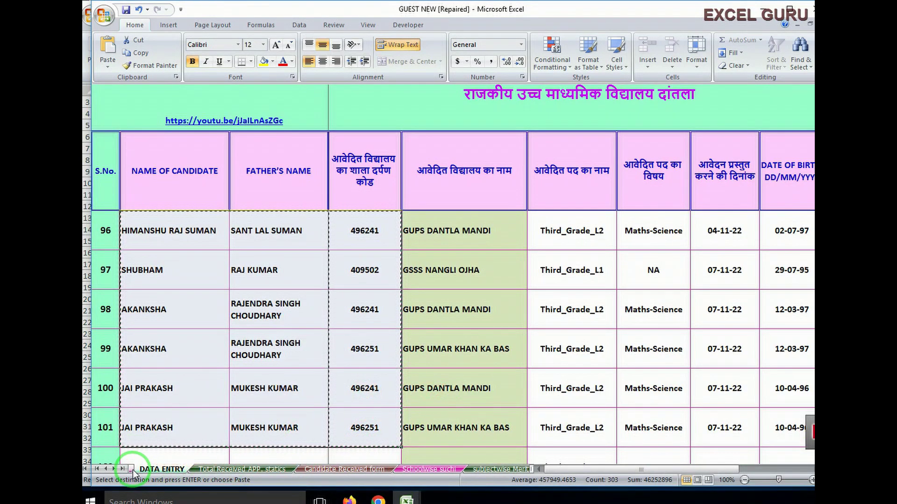
left_click(133, 471)
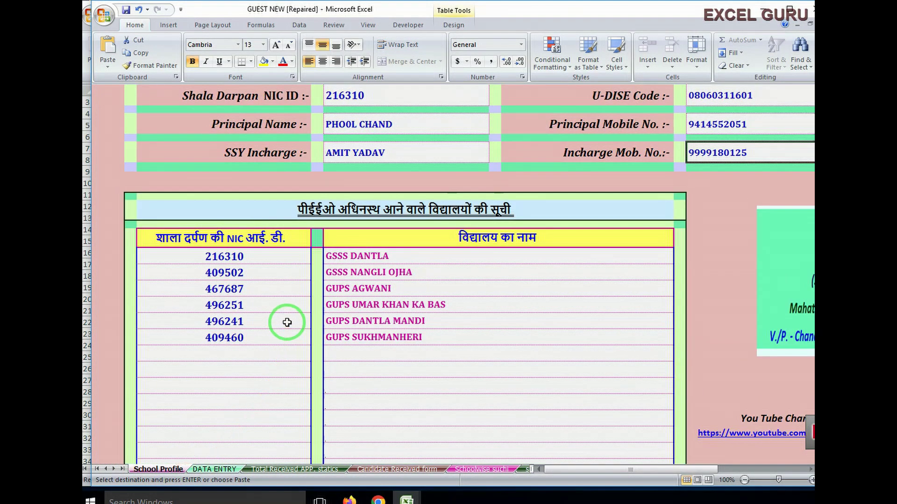
left_click_drag(248, 256, 248, 331)
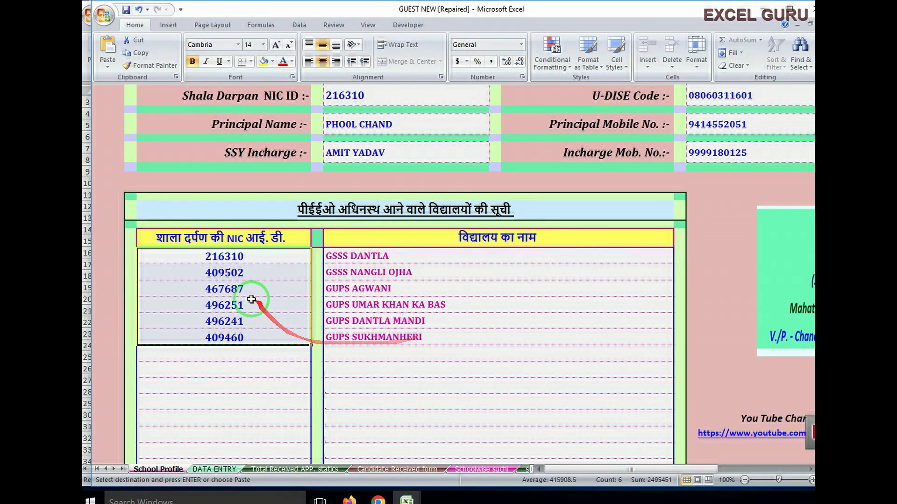
right_click(166, 258)
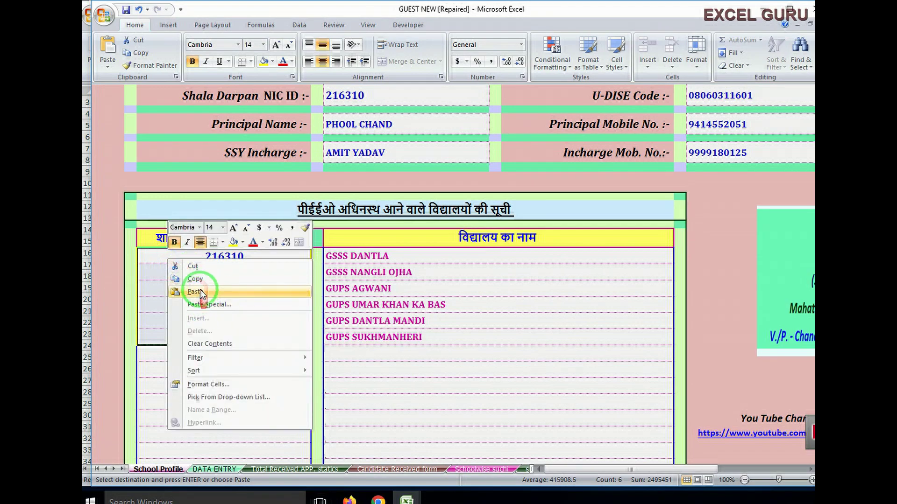
left_click(198, 279)
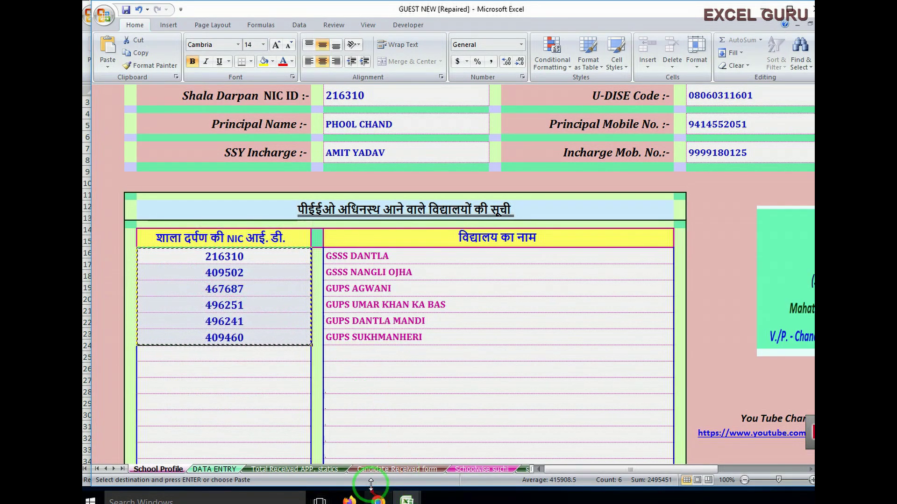
- Paste the six NIC IDs as values over the placeholder IDs in Guest Faculty's School Profile
left_click(395, 457)
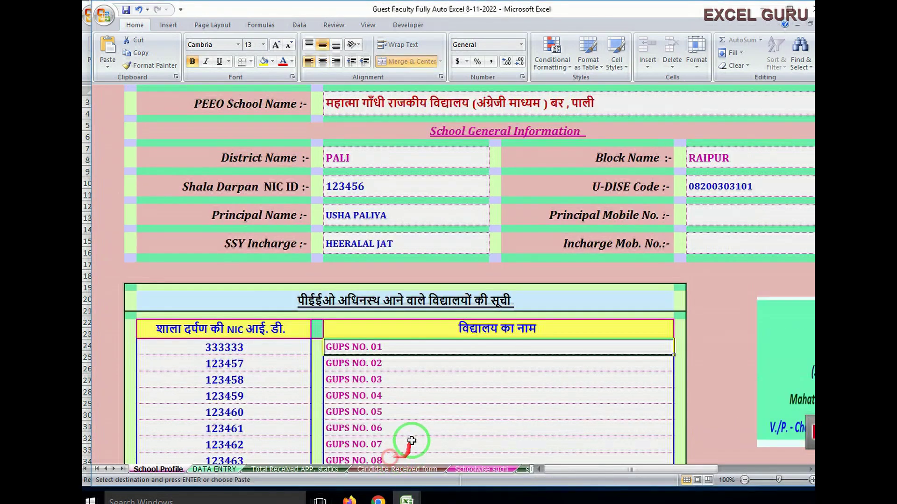
scroll(259, 368, "down", 1)
left_click_drag(229, 310, 243, 422)
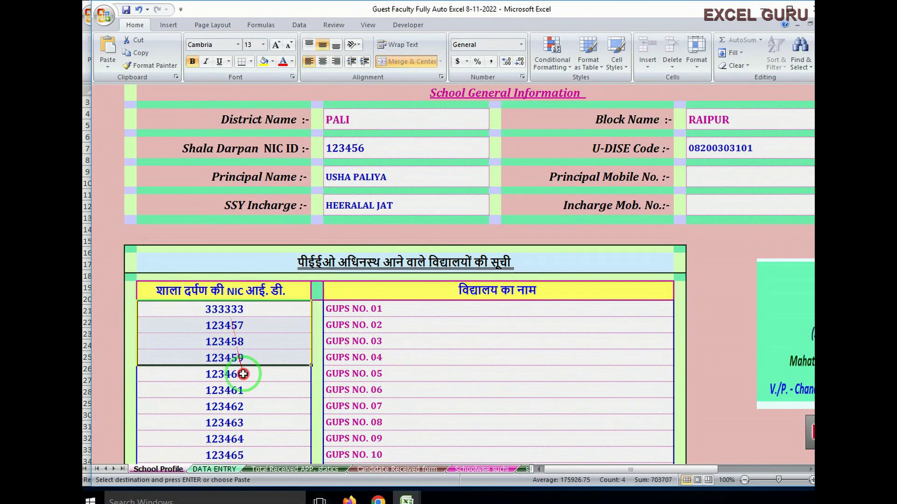
right_click(192, 323)
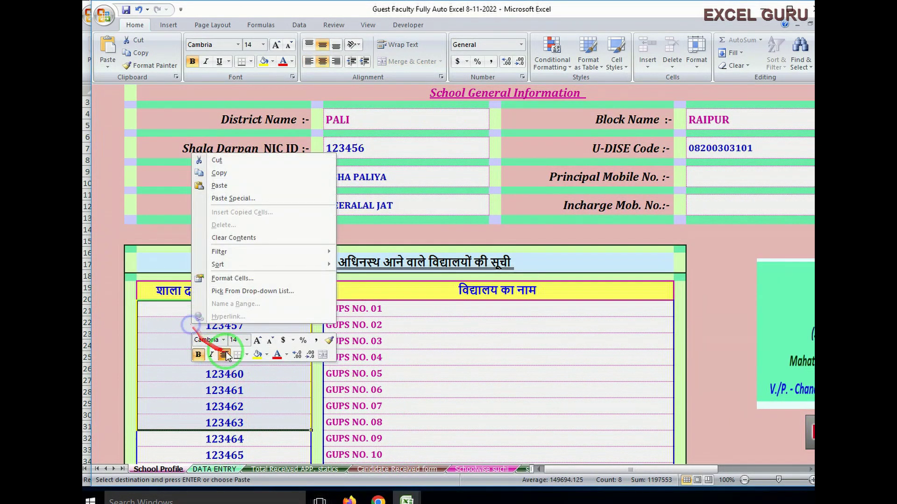
left_click(229, 198)
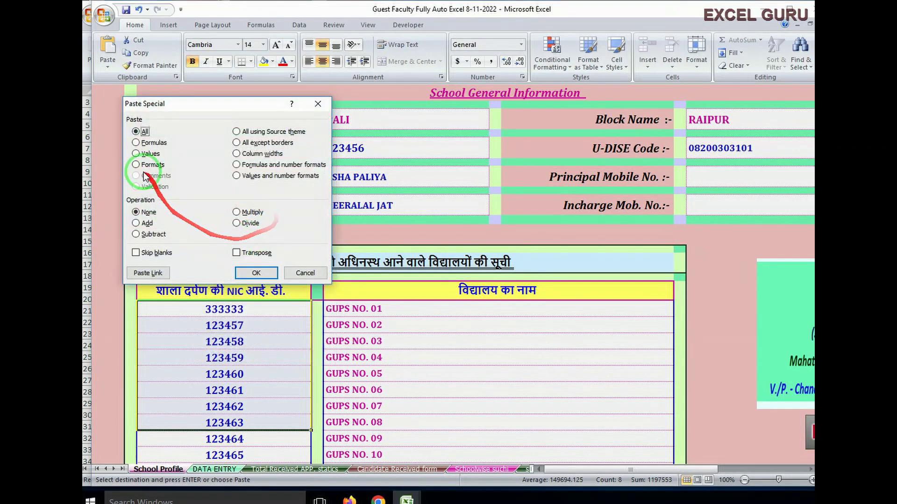
left_click(135, 154)
left_click(256, 273)
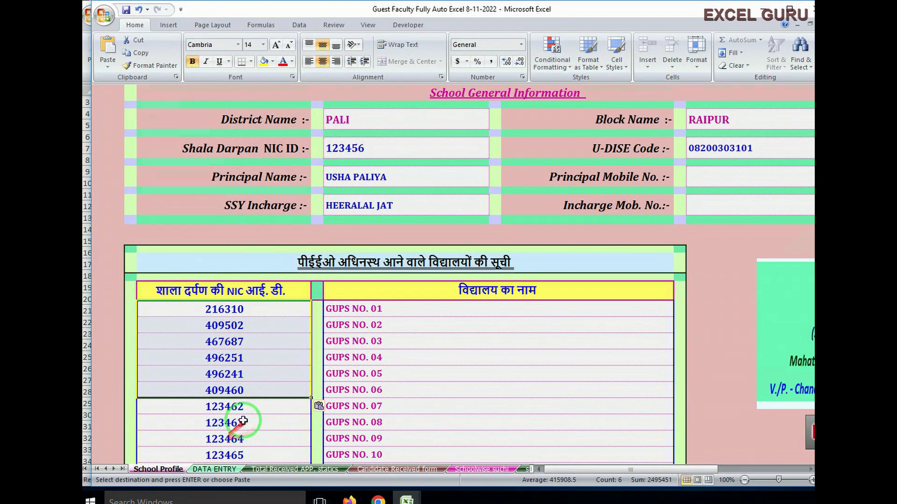
- Delete the leftover sample IDs 123462–123471 and school names GUPS NO. 07–16
scroll(251, 420, "down", 2)
left_click_drag(216, 328, 241, 444)
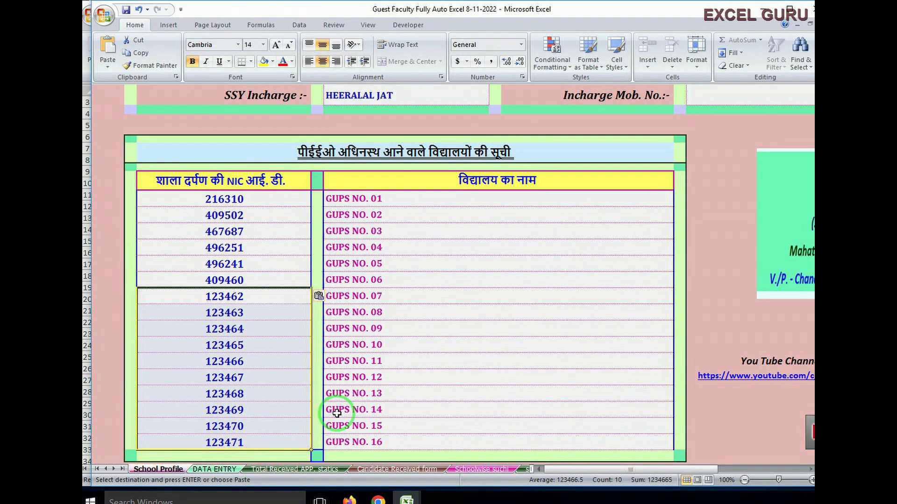
key("Delete")
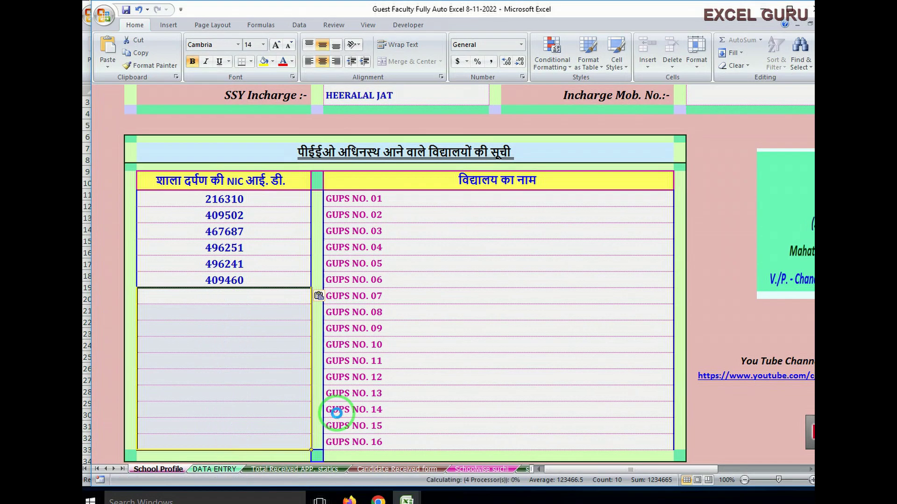
left_click_drag(340, 296, 338, 440)
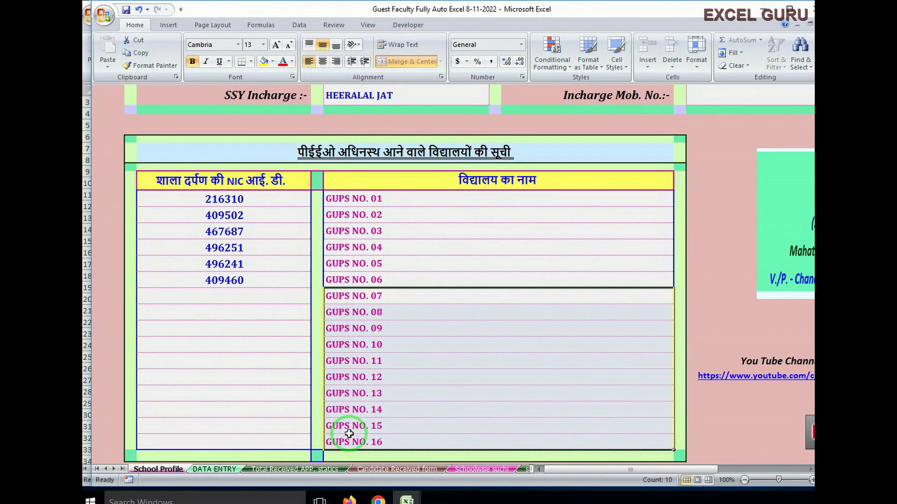
key("Delete")
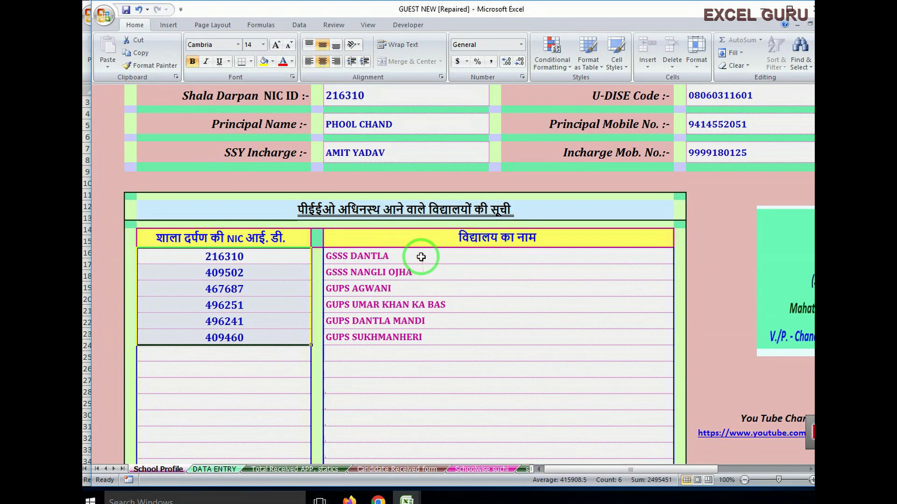
- Copy the six real school names from GUEST NEW's School Profile
left_click_drag(416, 255, 406, 337)
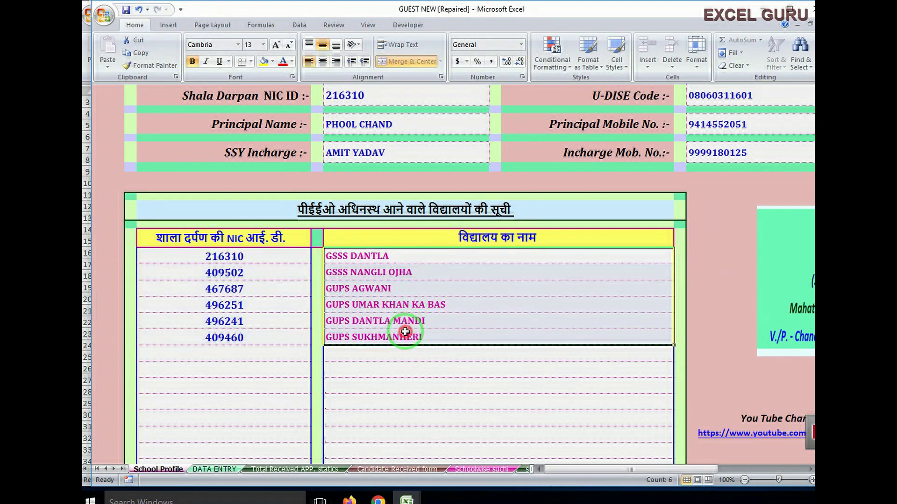
right_click(359, 265)
left_click(395, 286)
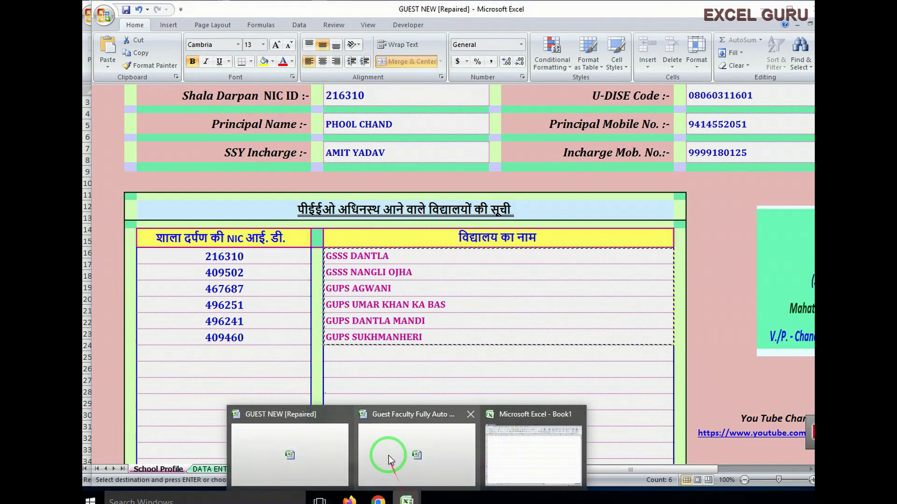
- Paste the school names as values over GUPS NO. 01–06 in the Guest Faculty workbook
left_click(394, 456)
left_click(355, 206)
left_click_drag(356, 206, 357, 280)
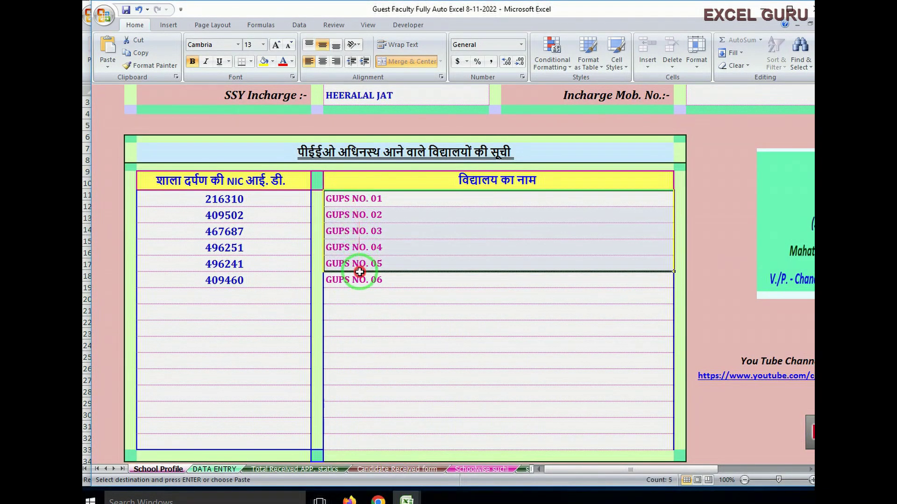
right_click(358, 249)
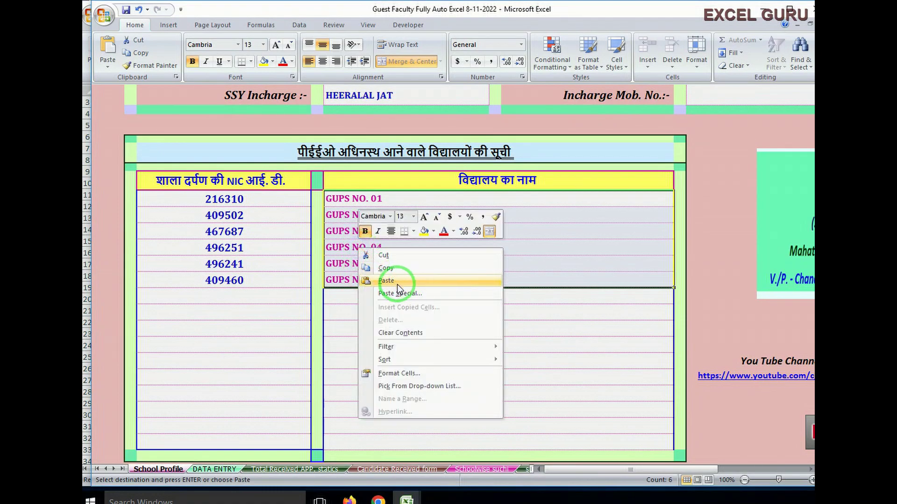
left_click(400, 294)
left_click(309, 249)
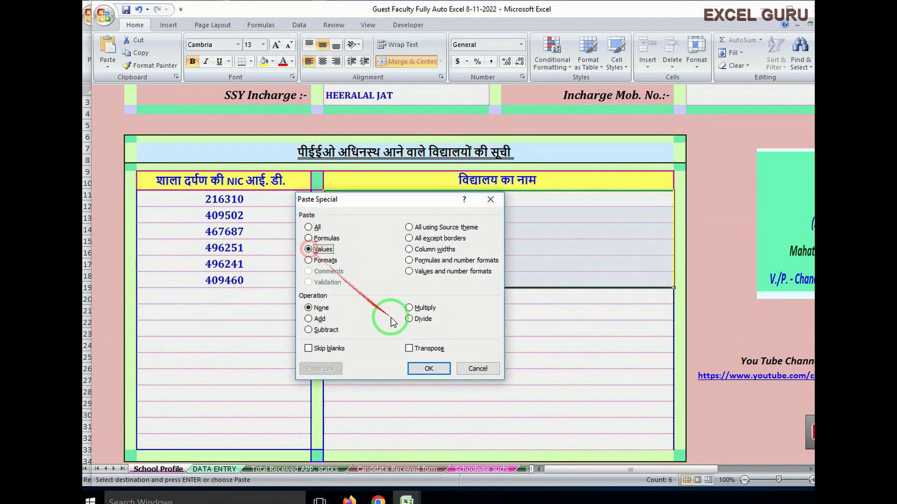
left_click(428, 368)
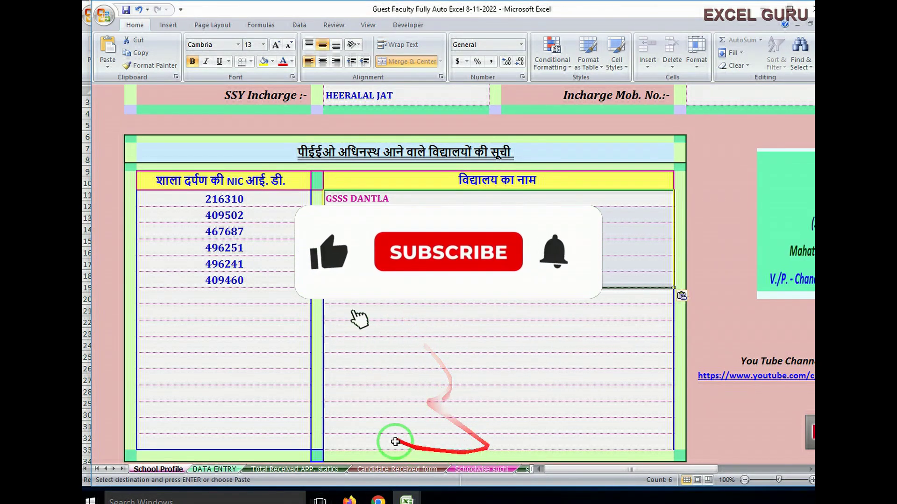
- Scroll through the DATA ENTRY candidate rows to check the filled-in school names
left_click(216, 469)
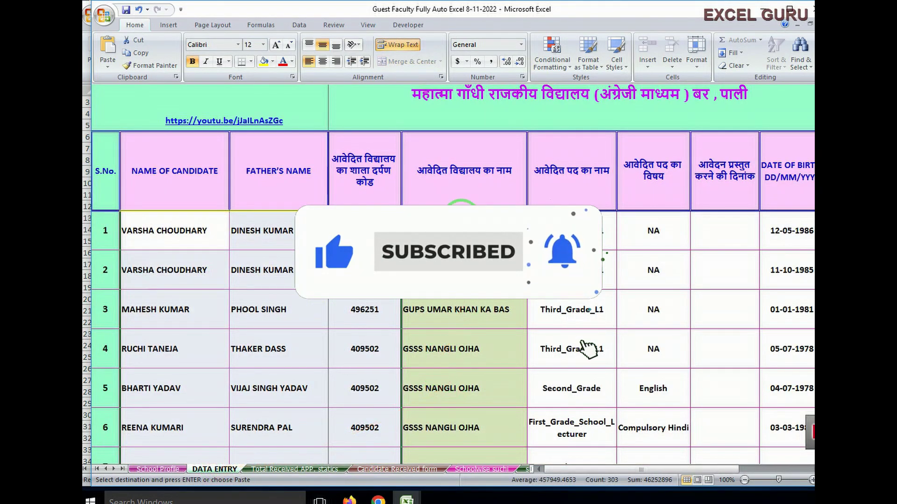
scroll(443, 369, "down", 6)
scroll(443, 368, "down", 9)
scroll(443, 368, "up", 12)
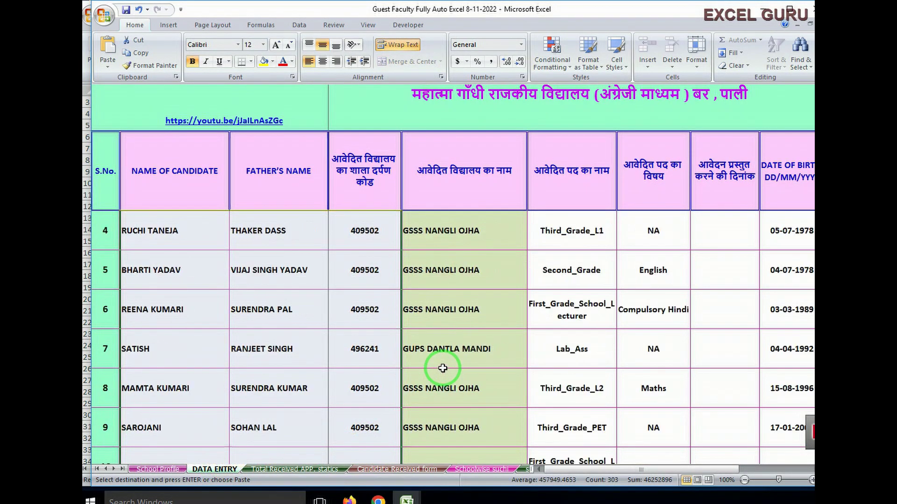
scroll(446, 364, "down", 15)
scroll(445, 365, "down", 9)
scroll(446, 366, "down", 18)
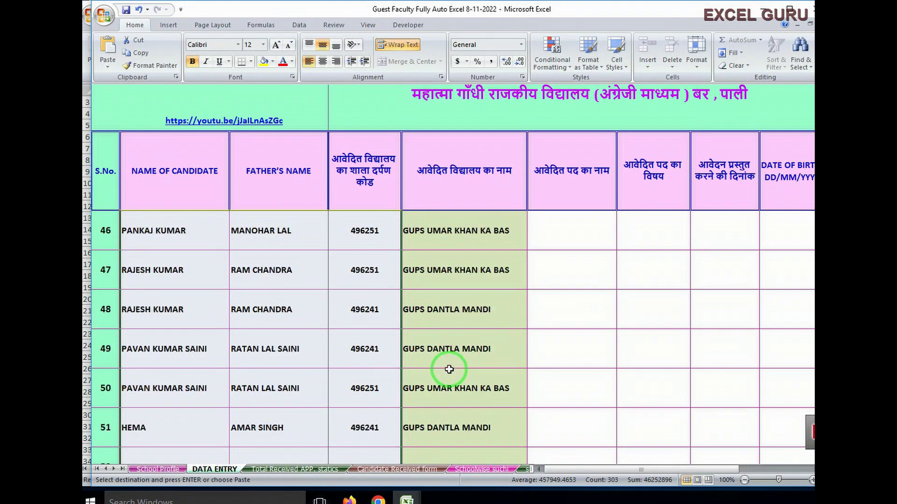
scroll(446, 369, "down", 9)
scroll(447, 369, "down", 6)
scroll(456, 366, "up", 20)
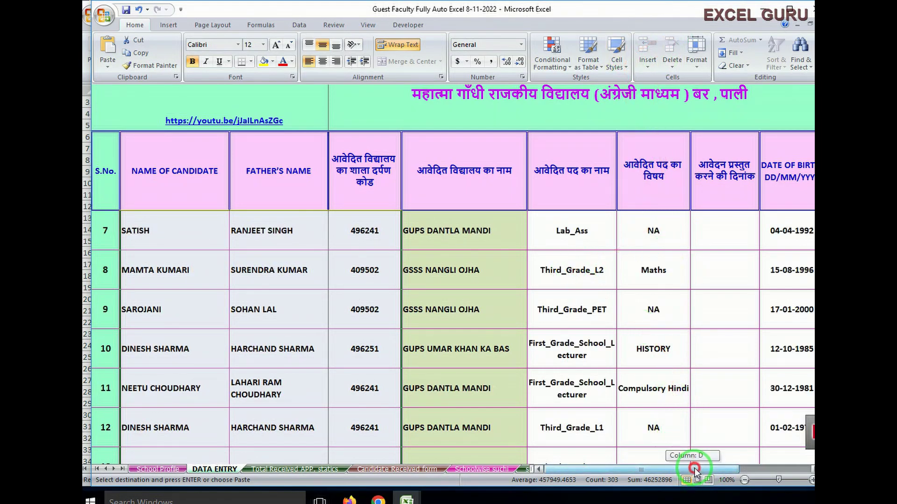
left_click_drag(690, 468, 343, 243)
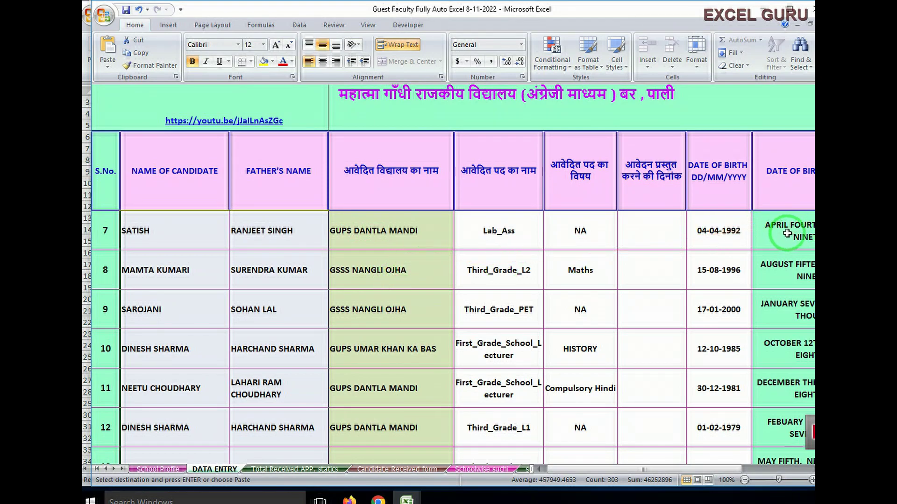
scroll(579, 270, "up", 3)
scroll(579, 269, "up", 3)
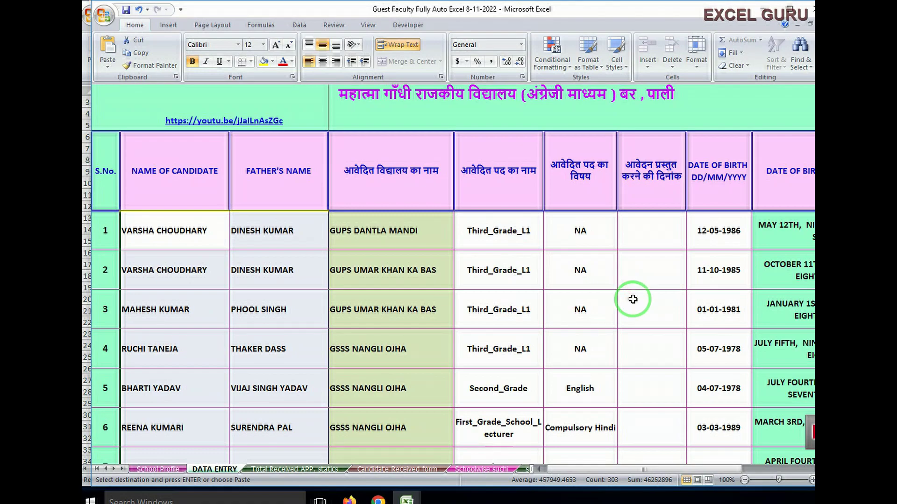
right_click(560, 236)
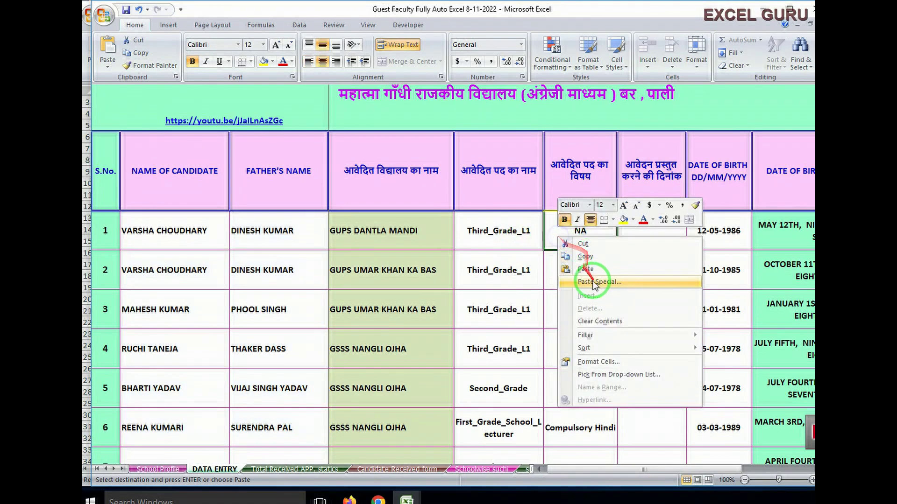
left_click(591, 283)
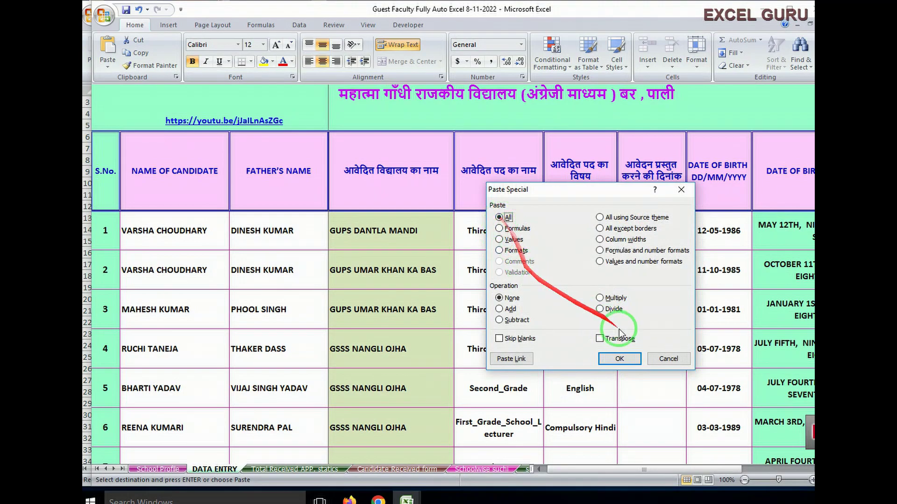
left_click(619, 360)
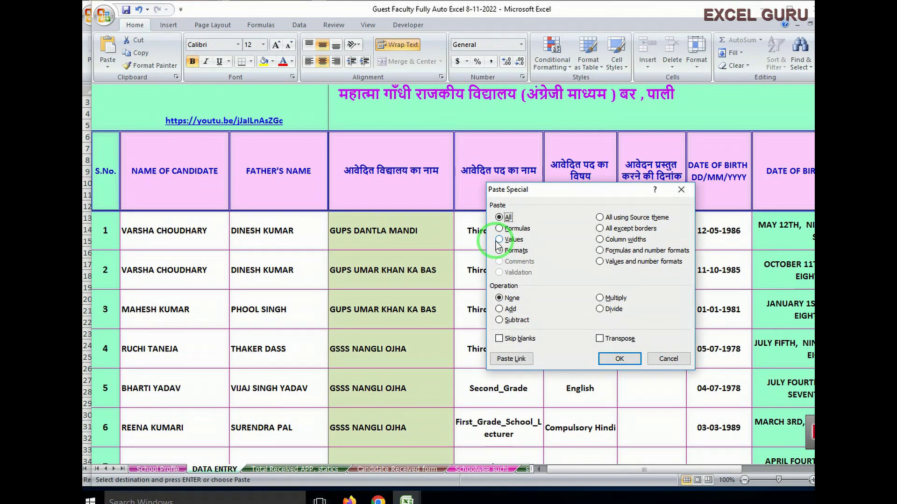
left_click(499, 239)
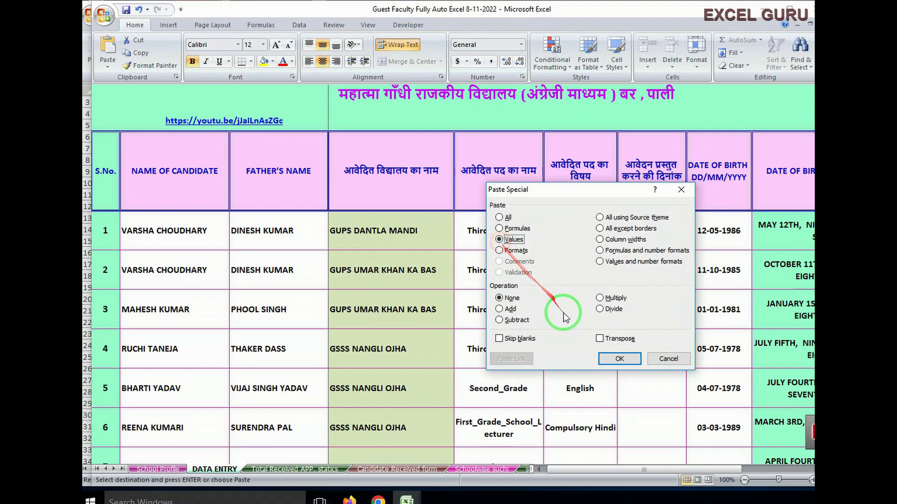
left_click(668, 360)
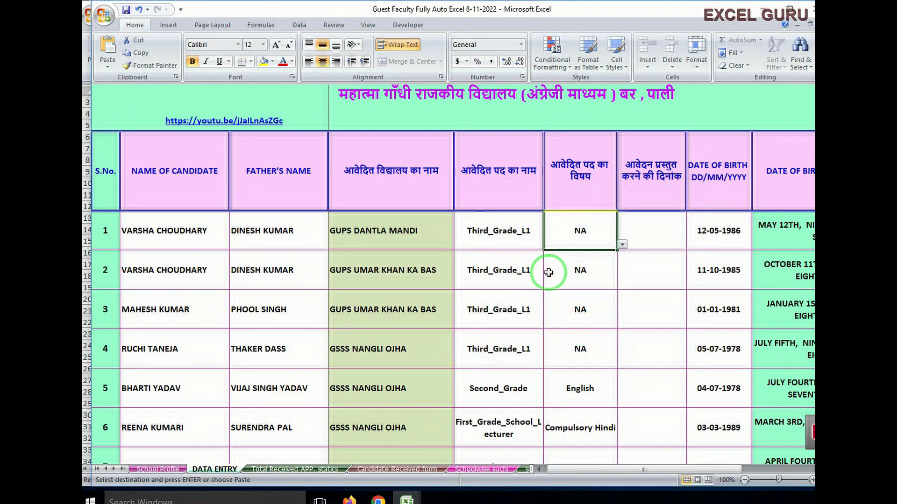
left_click_drag(596, 472, 612, 467)
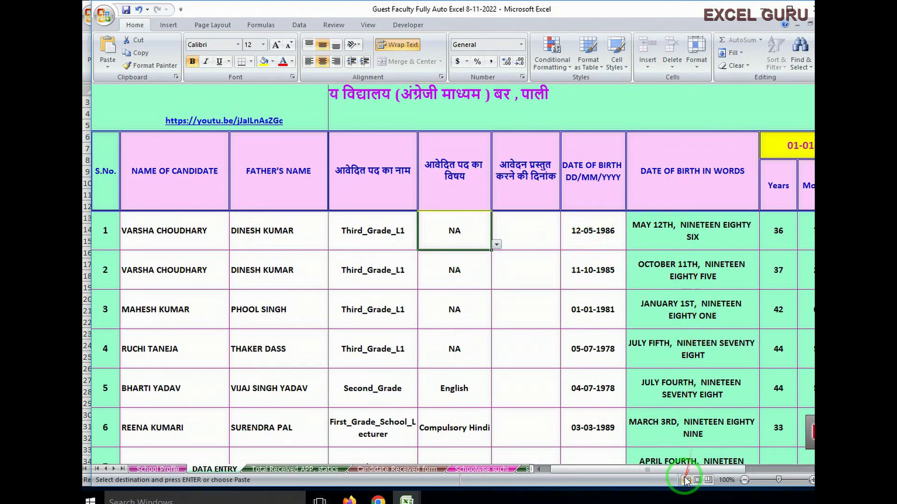
left_click_drag(685, 470, 695, 473)
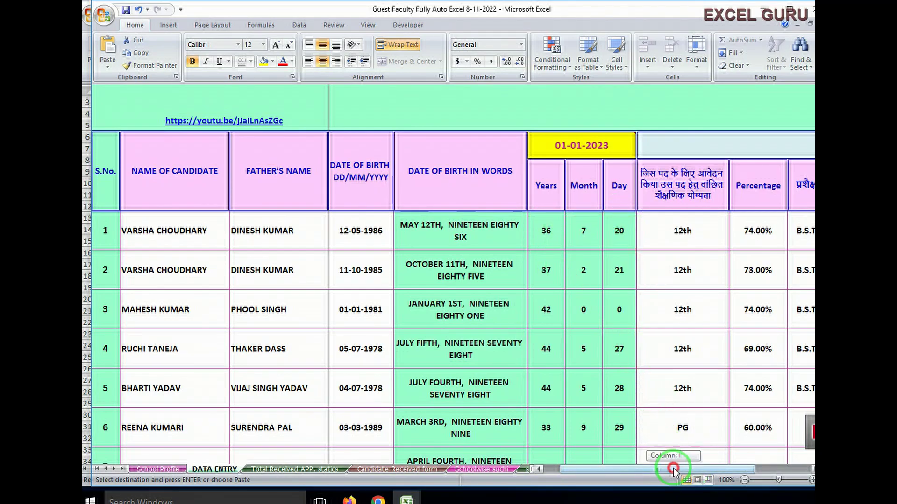
left_click_drag(673, 468, 685, 469)
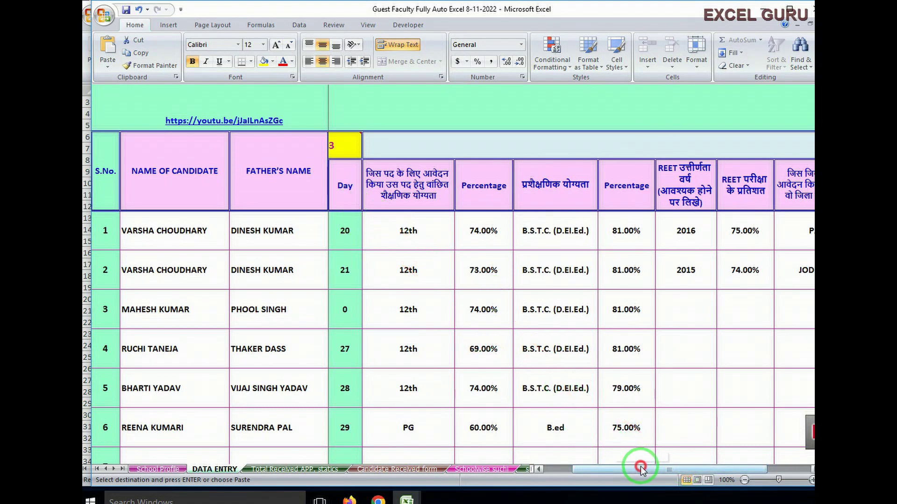
left_click_drag(639, 469, 701, 467)
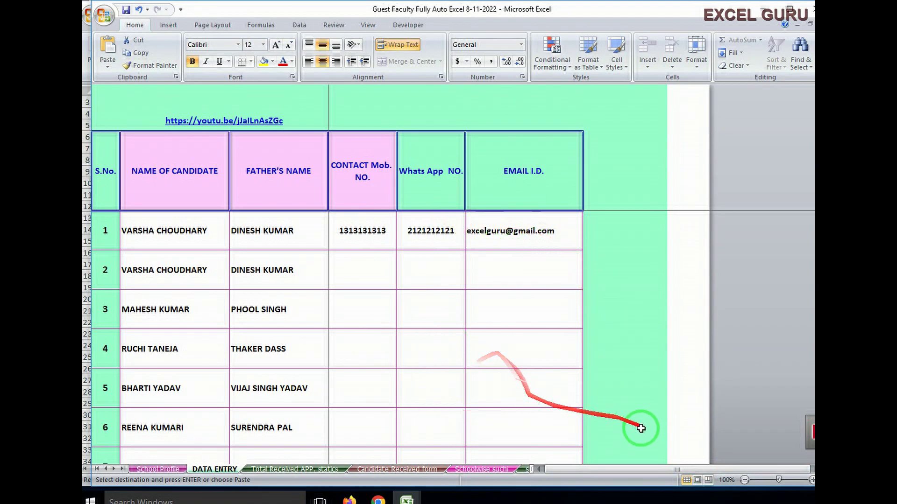
left_click(615, 470)
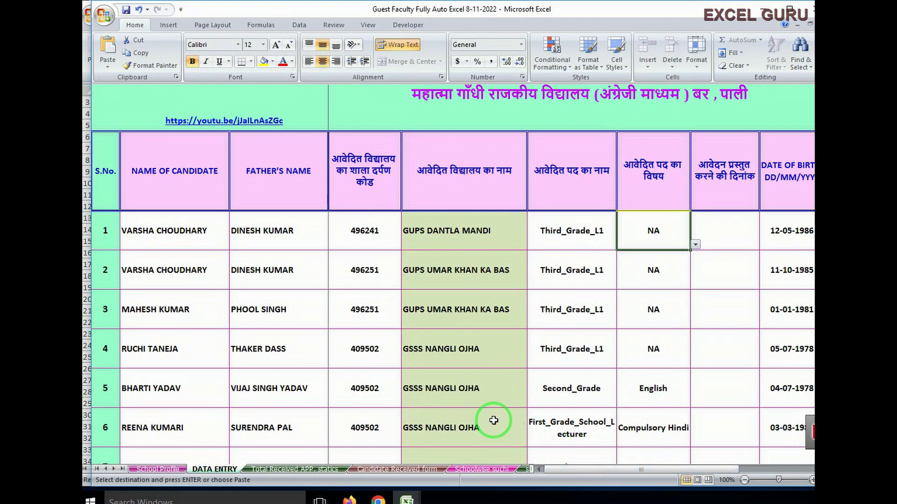